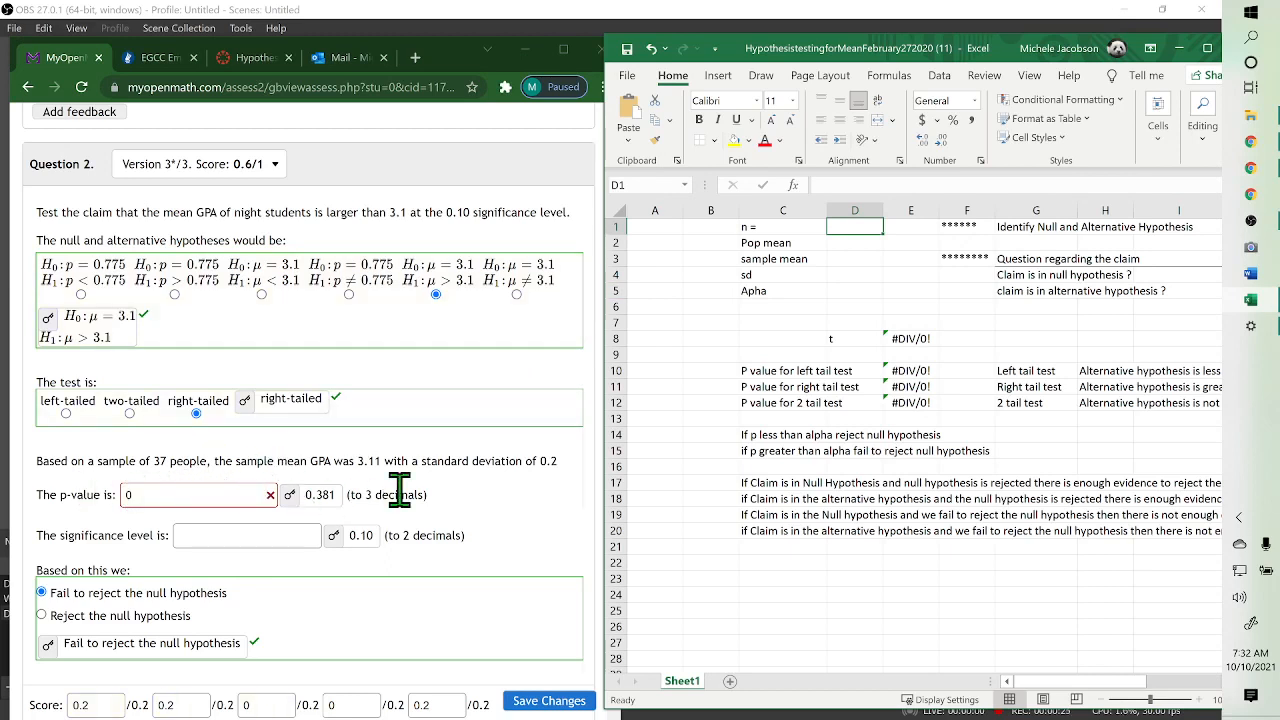
Step: Enter the Question 2 data in D1:D5: n 37, population mean 3.1, sample mean 3.11, standard deviation 0.2 and alpha 0.1
text(37)
key(Return)
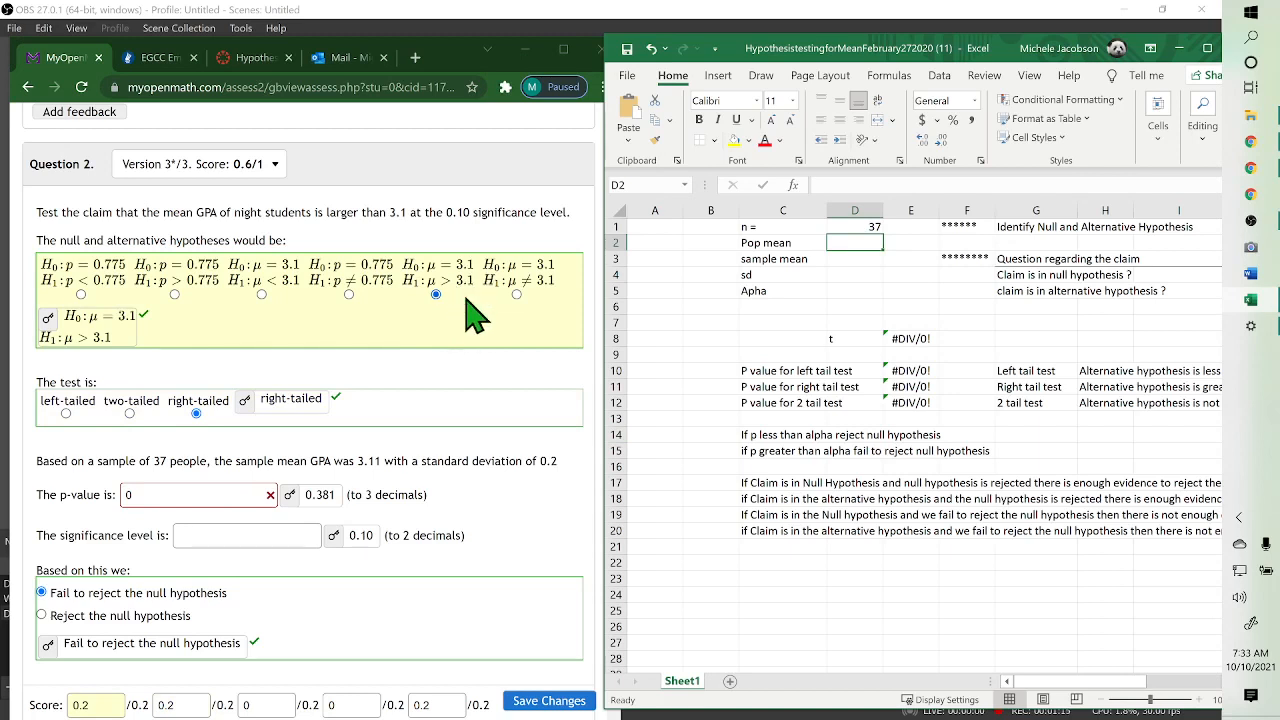
text(3.1)
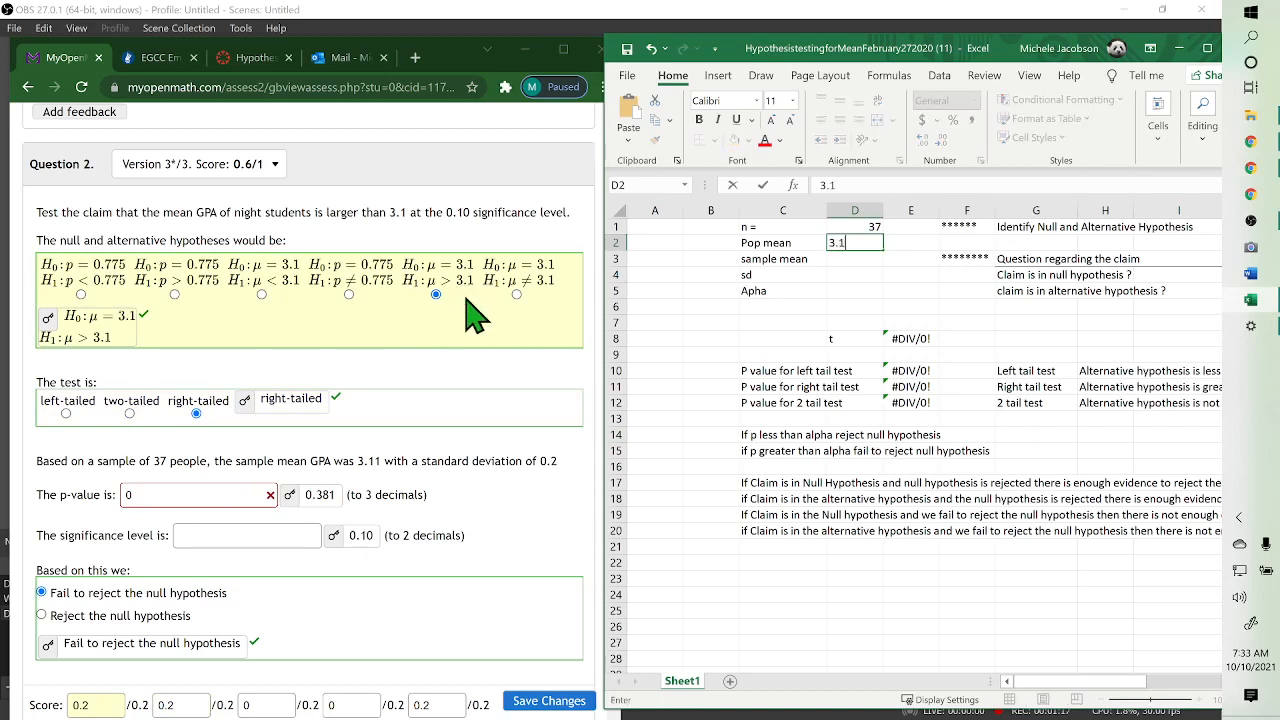
key(Return)
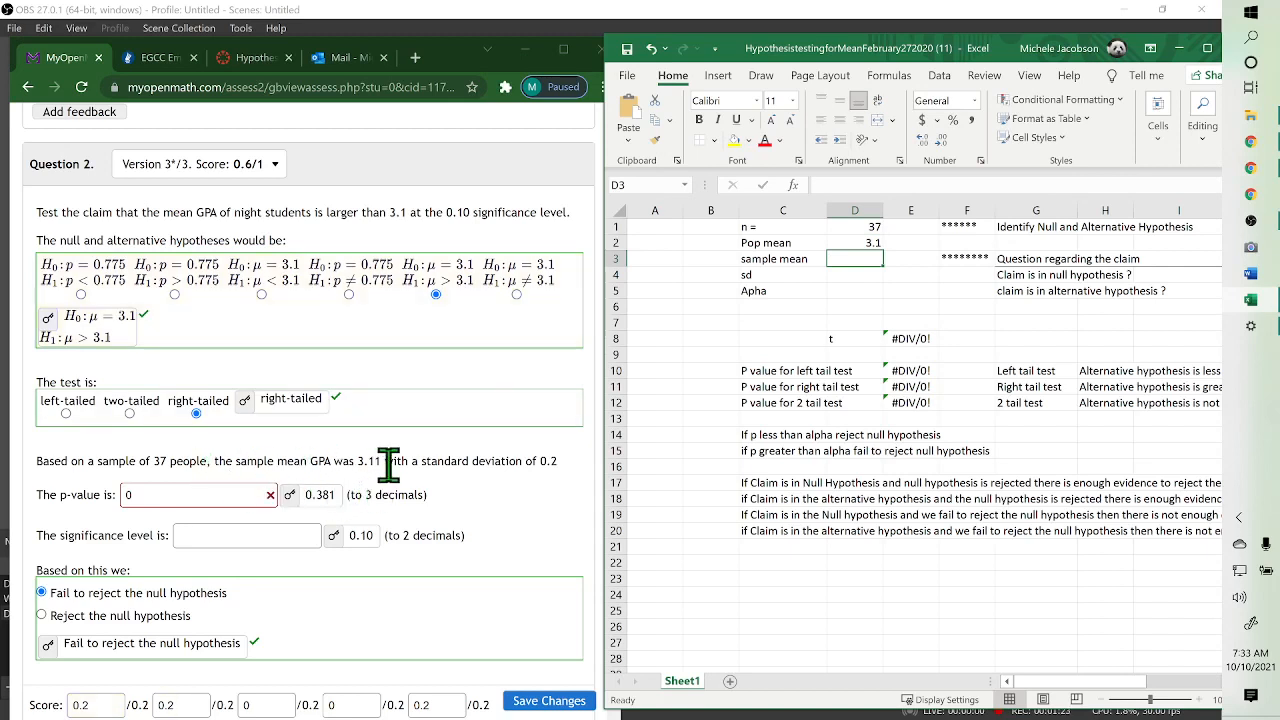
text(3.11)
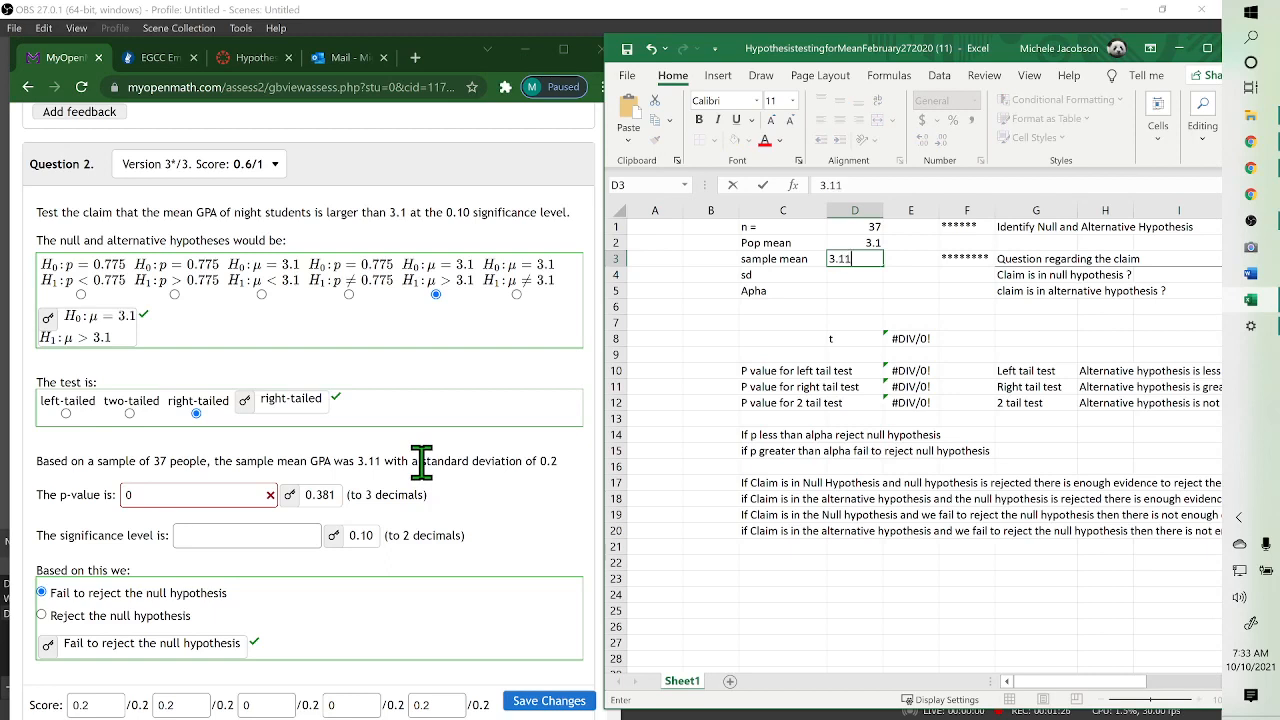
key(Return)
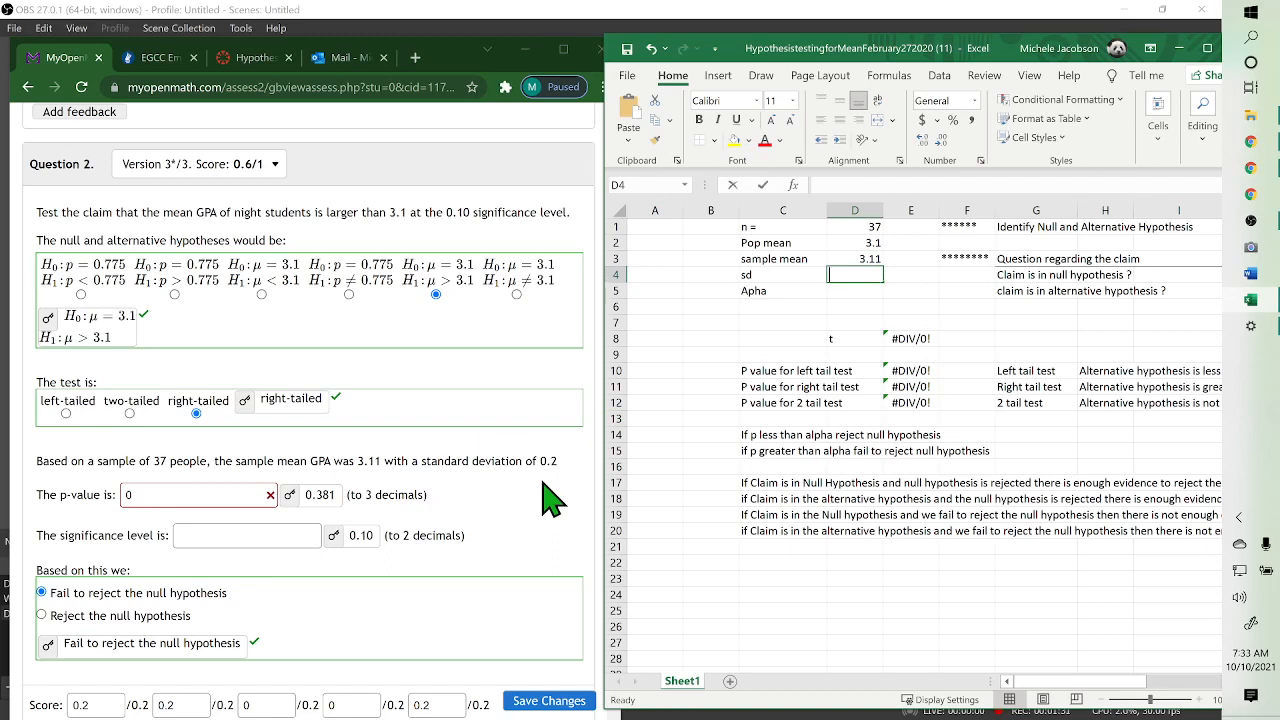
text(0.2)
key(Return)
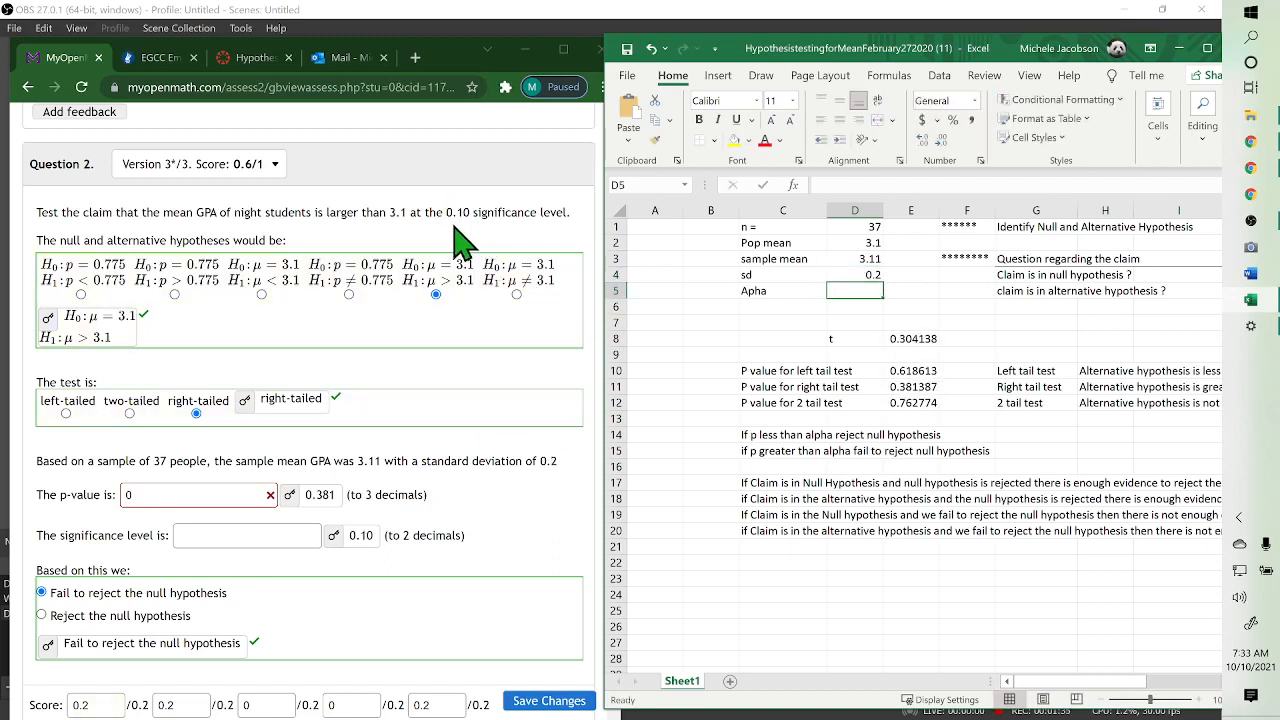
text(.1)
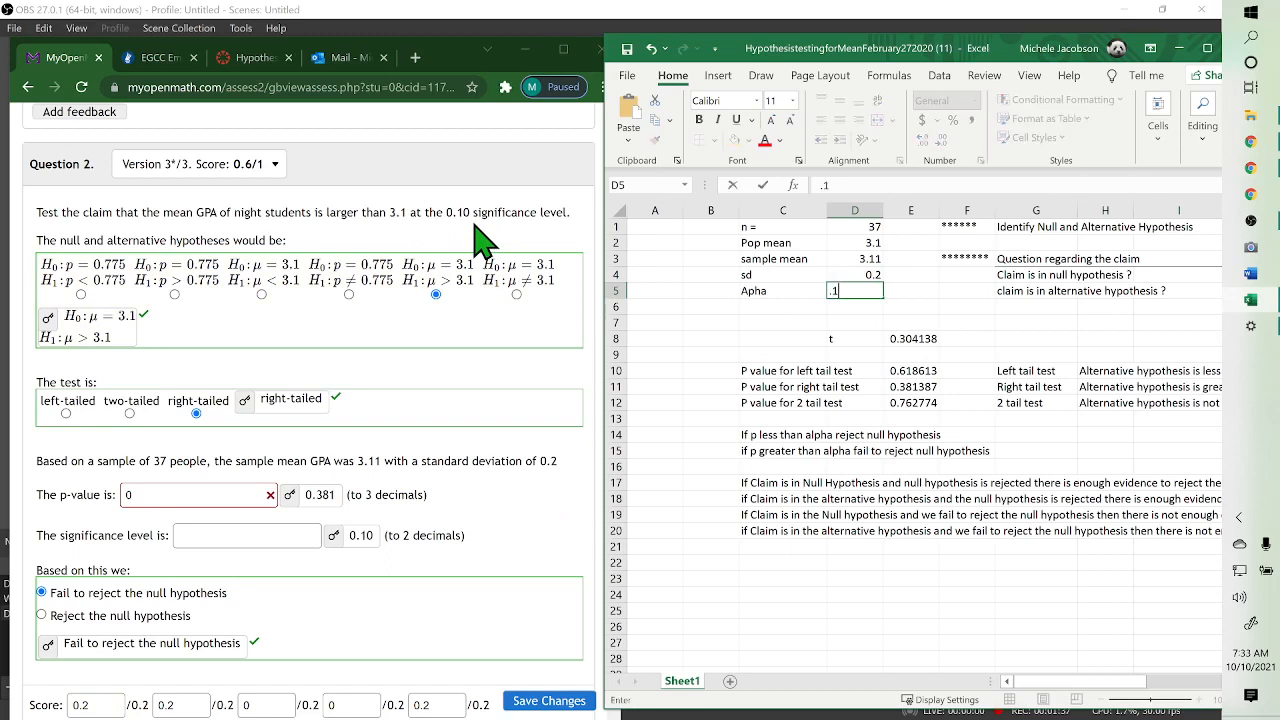
key(Return)
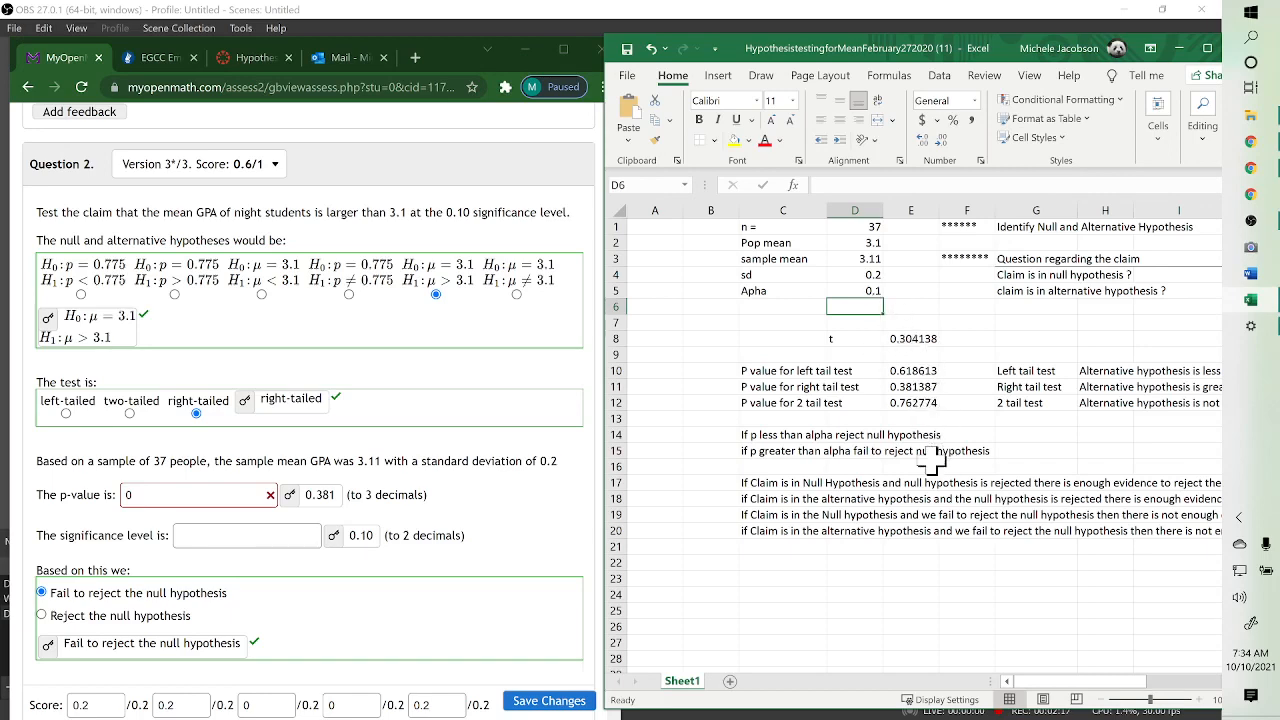
Step: In MyOpenMath, answer Question 3's hypotheses with H0: μ = 2.6 and H1: μ < 2.6
click(560, 440)
scroll(560, 440, down, 2)
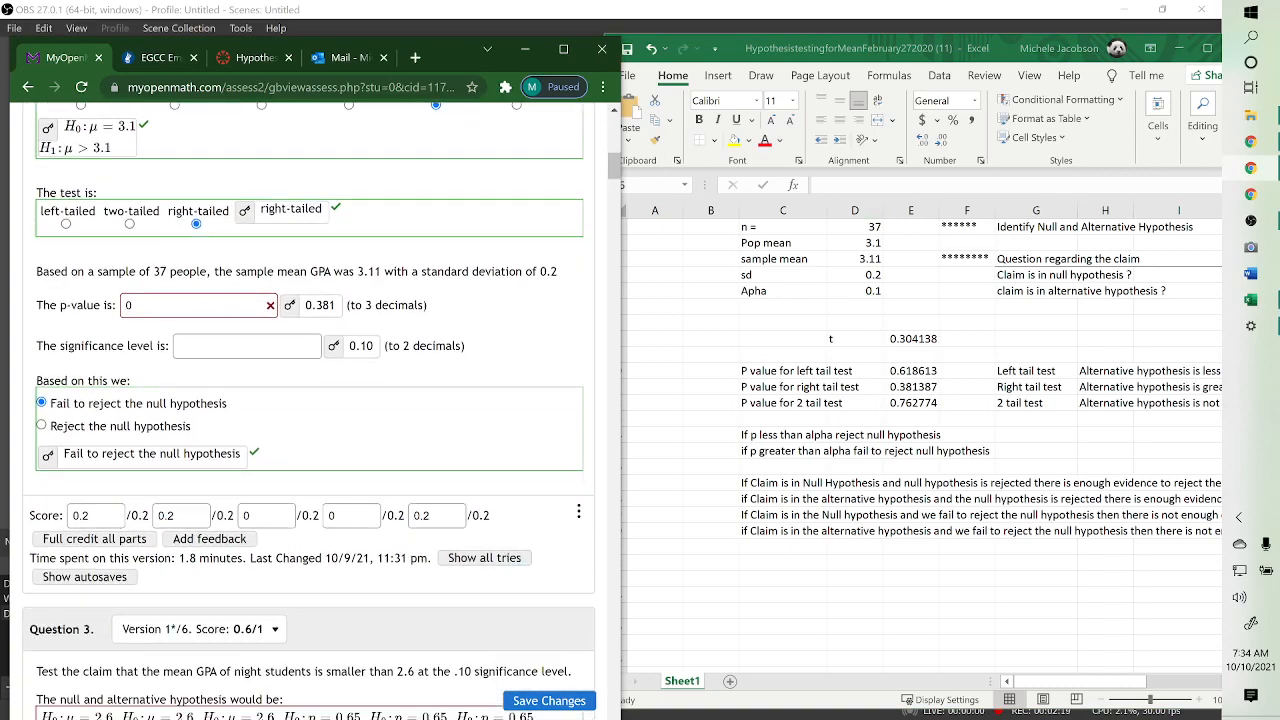
scroll(309, 410, down, 3)
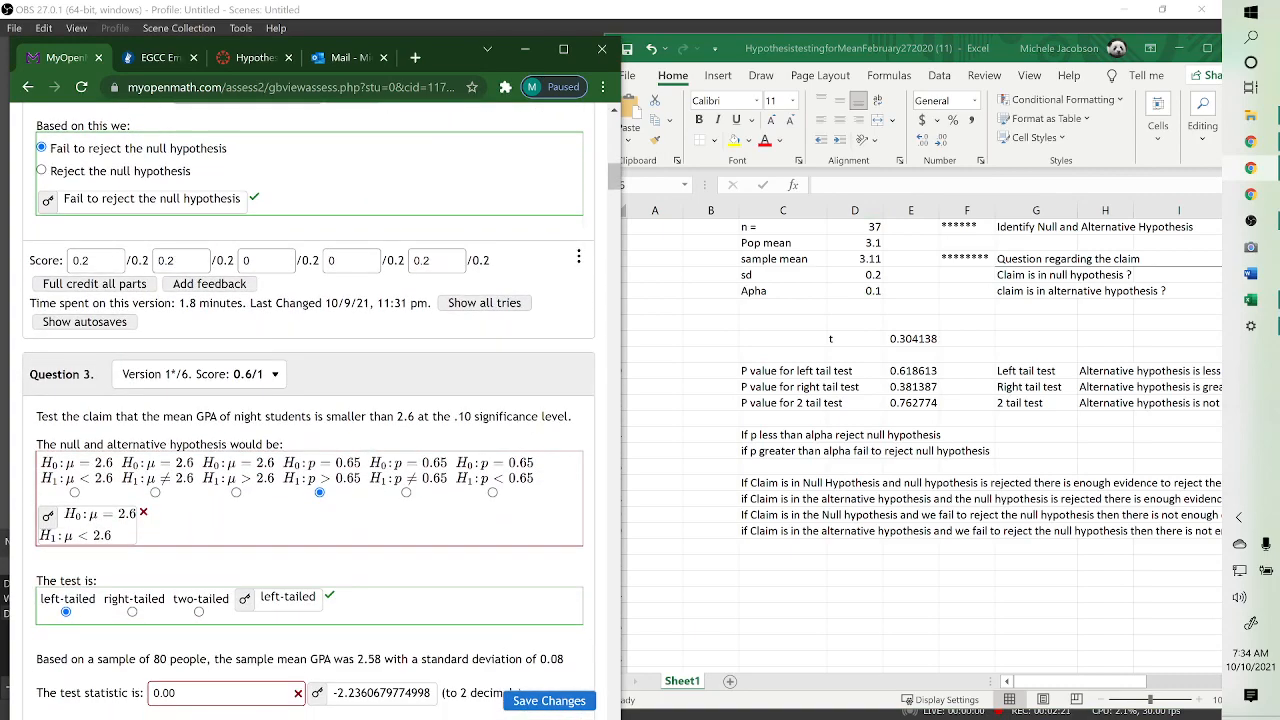
scroll(309, 410, down, 1)
scroll(309, 410, down, 1)
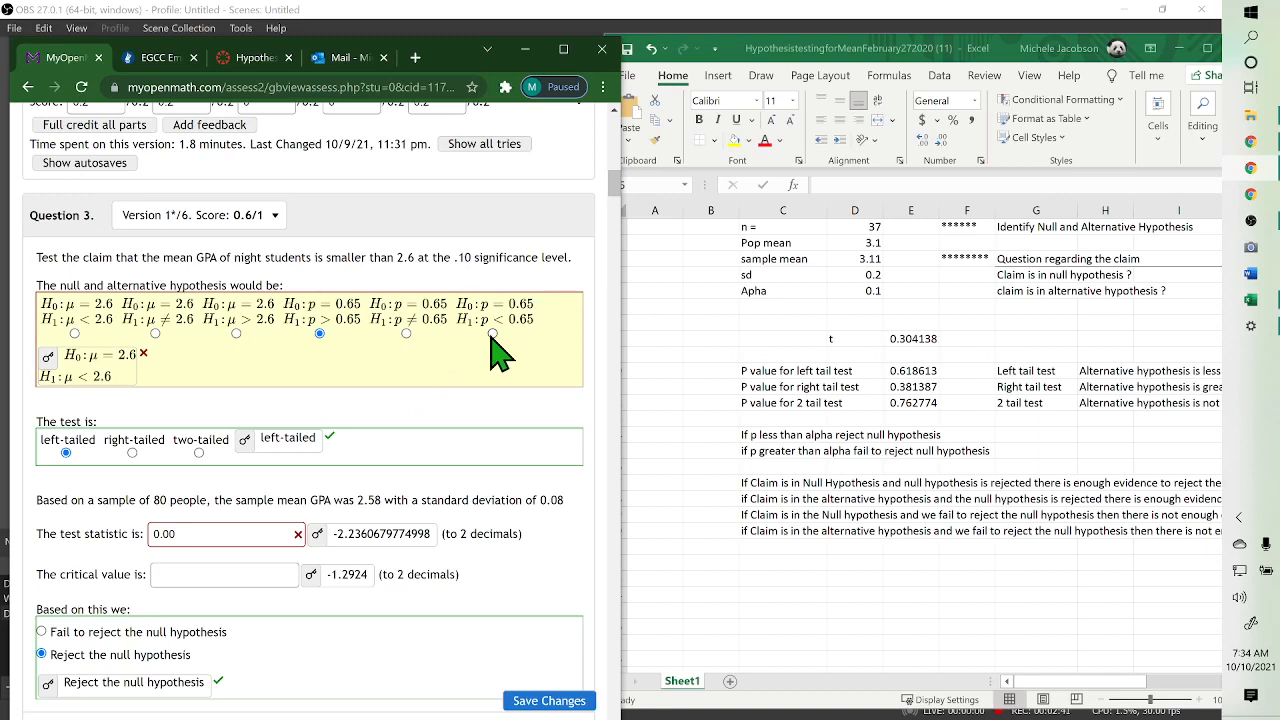
click(74, 333)
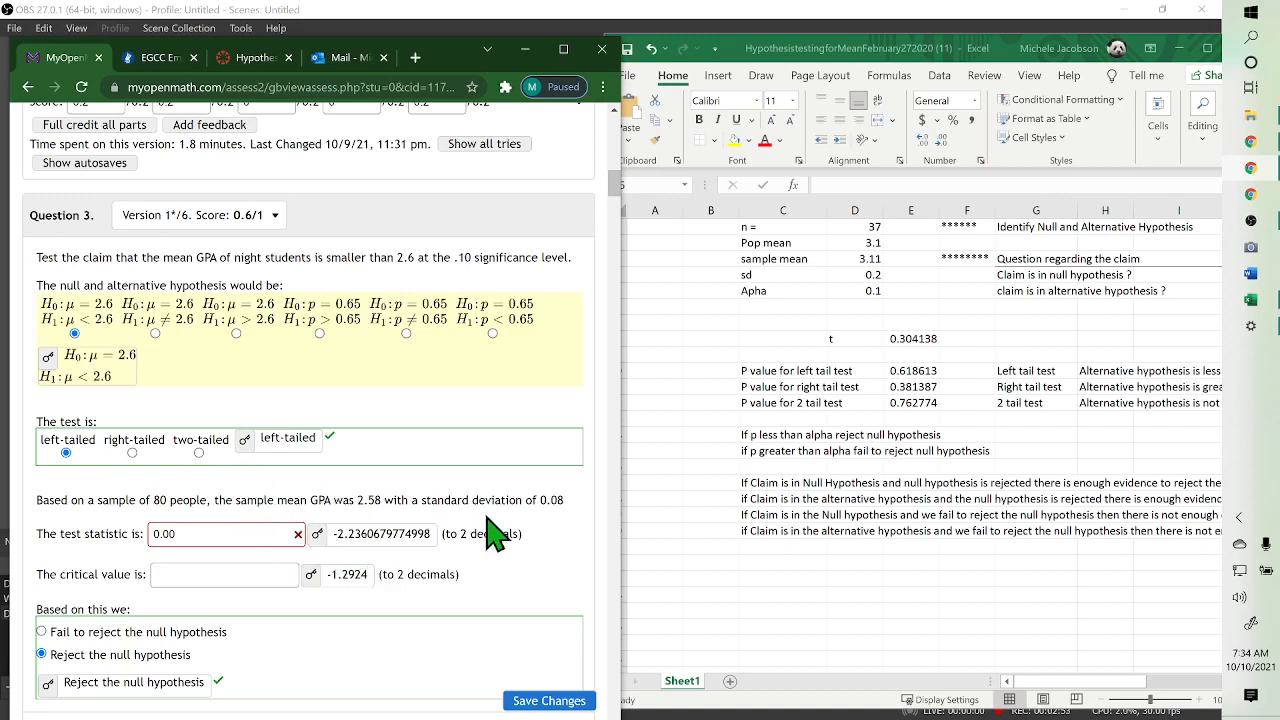
Step: In the Excel worksheet, set n in D1 to 80 and the population mean in D2 to 2.6 for Question 3
click(873, 243)
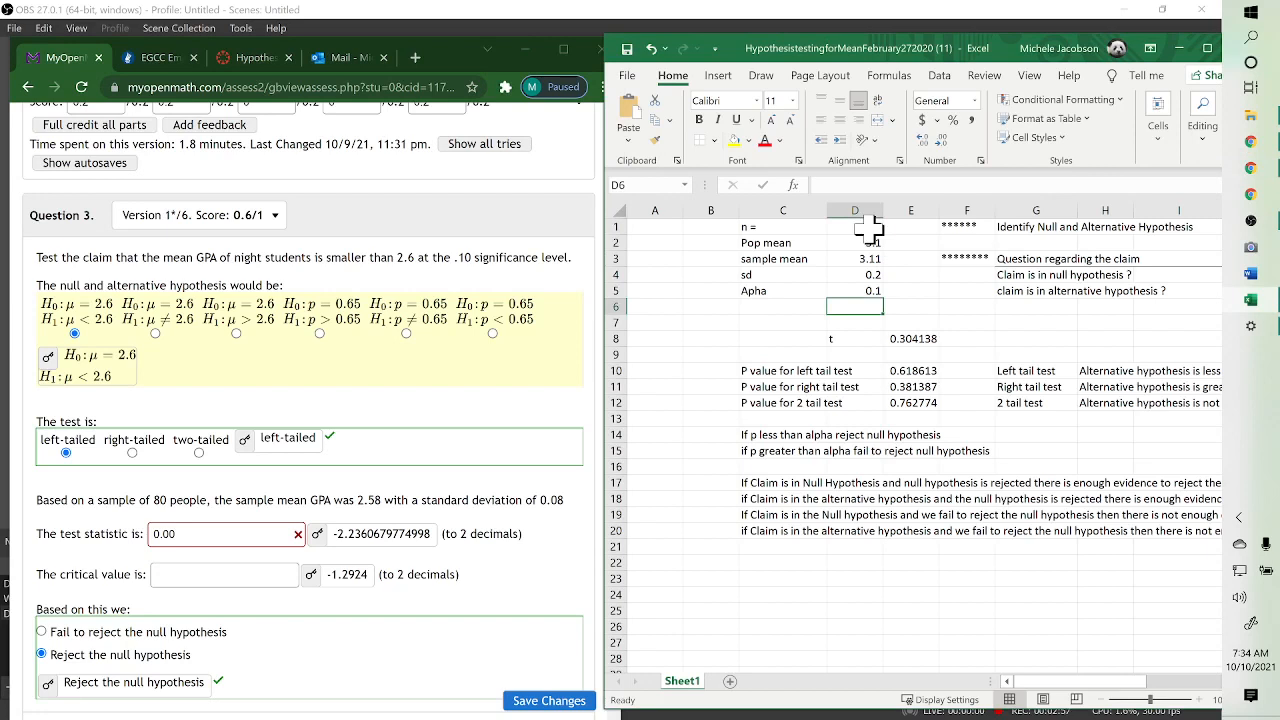
key(Up)
key(Up)
key(Up)
key(Up)
key(Up)
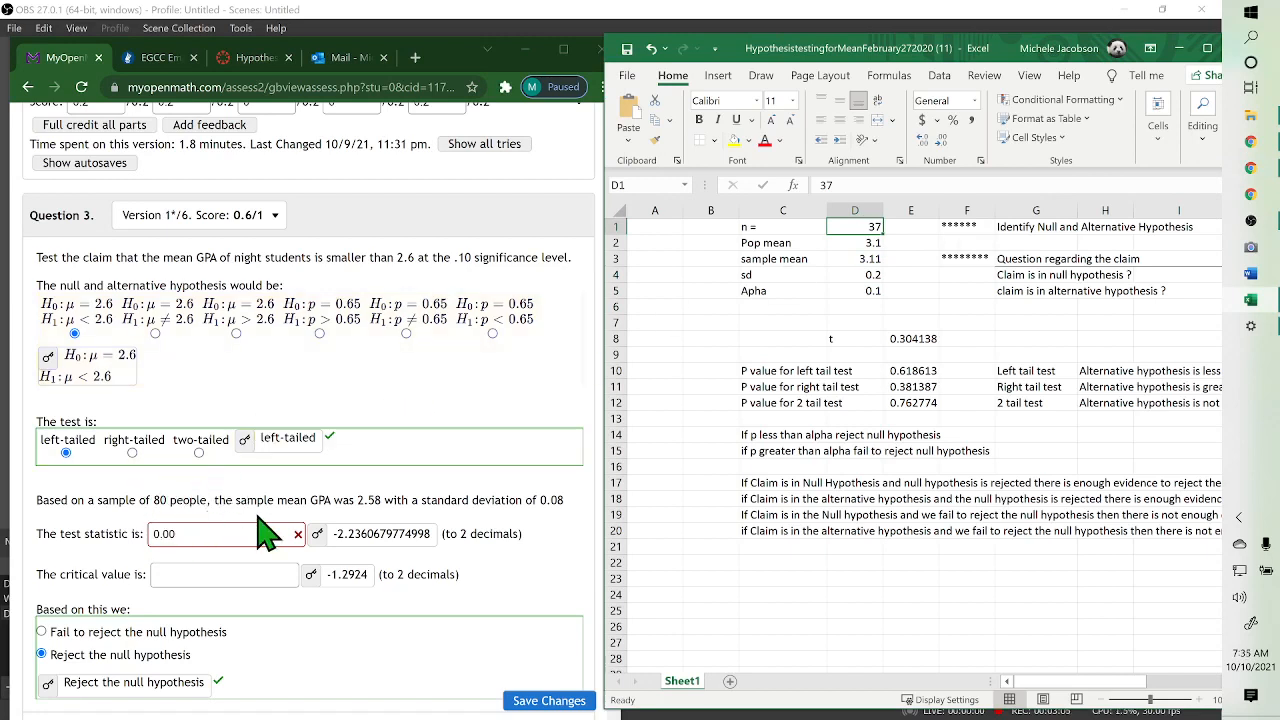
text(80)
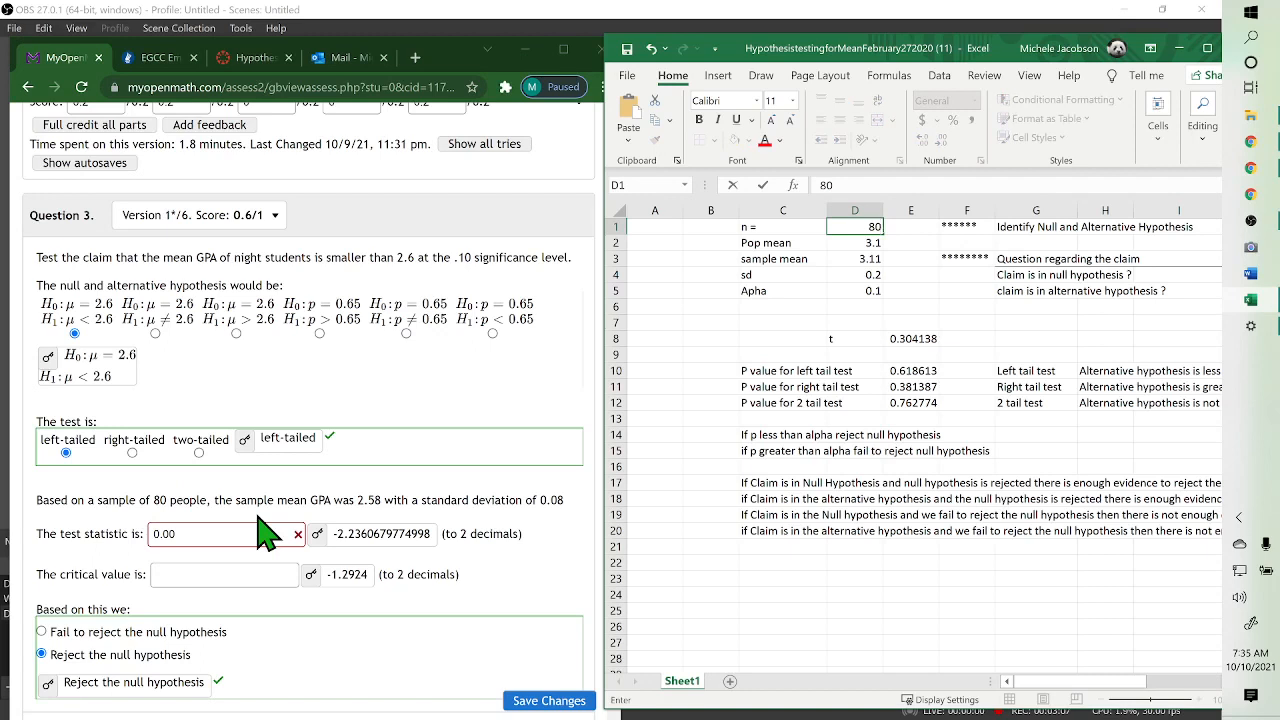
key(Return)
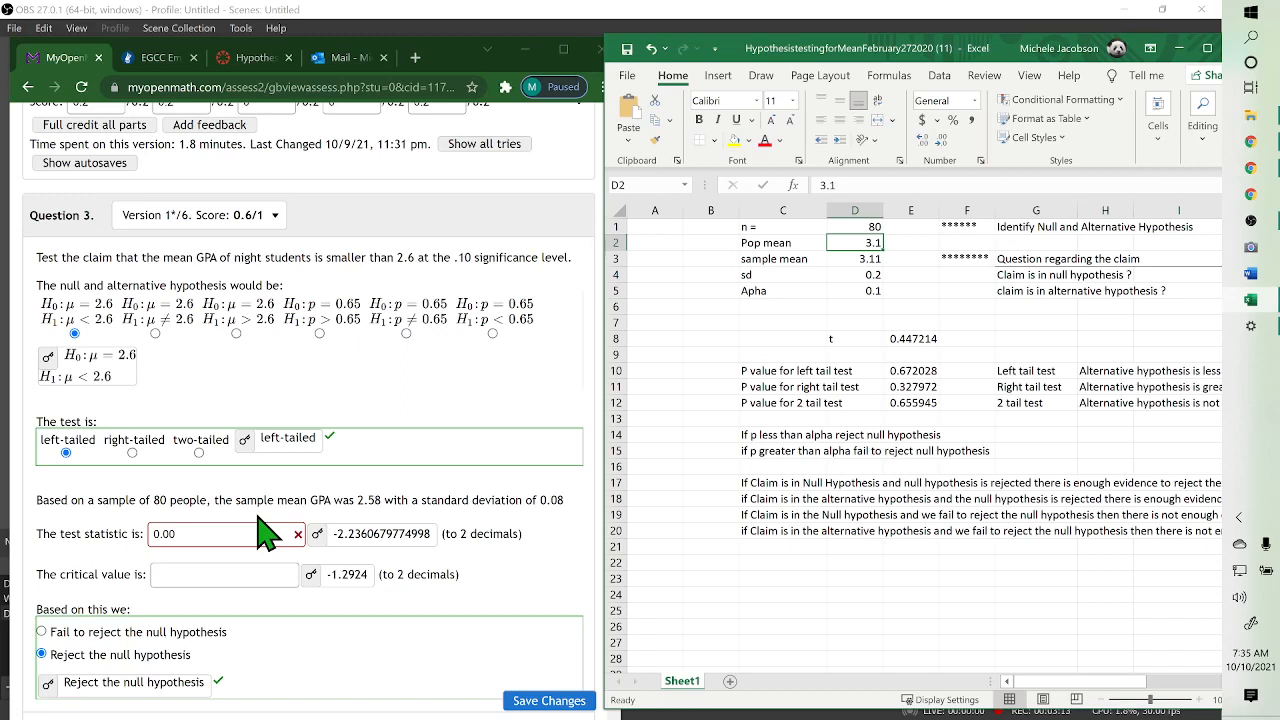
text(2.6)
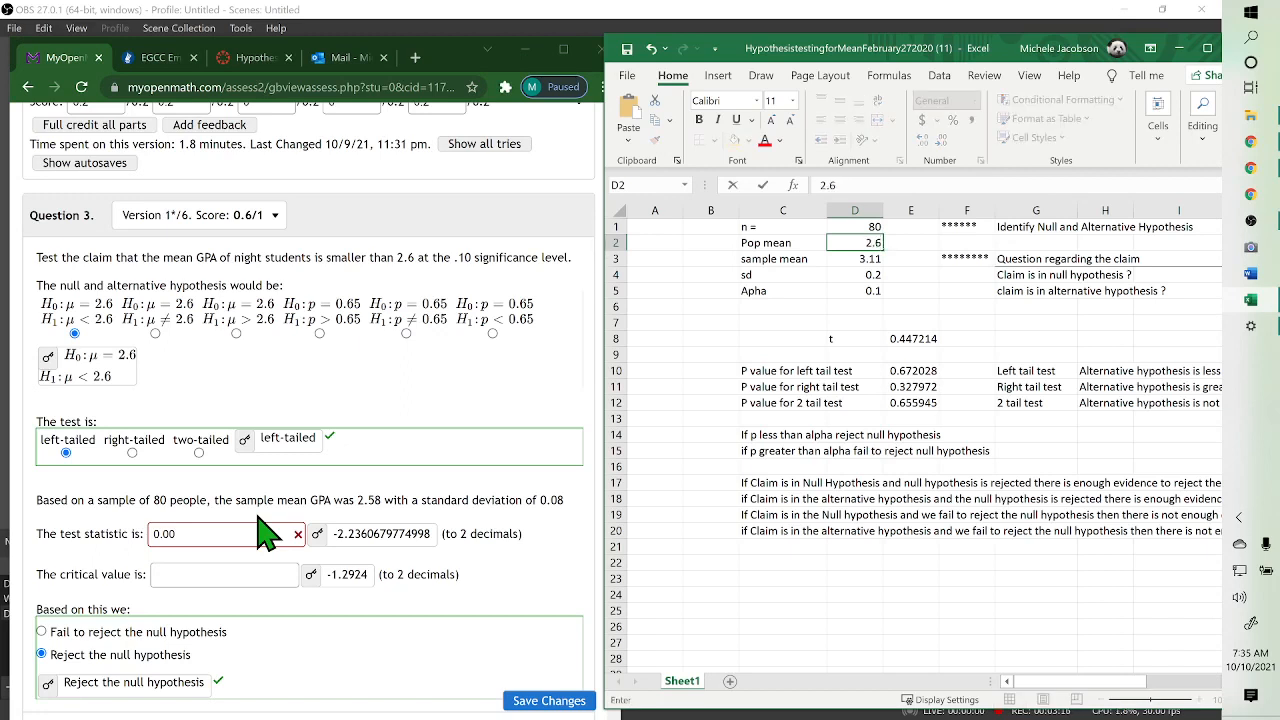
key(Return)
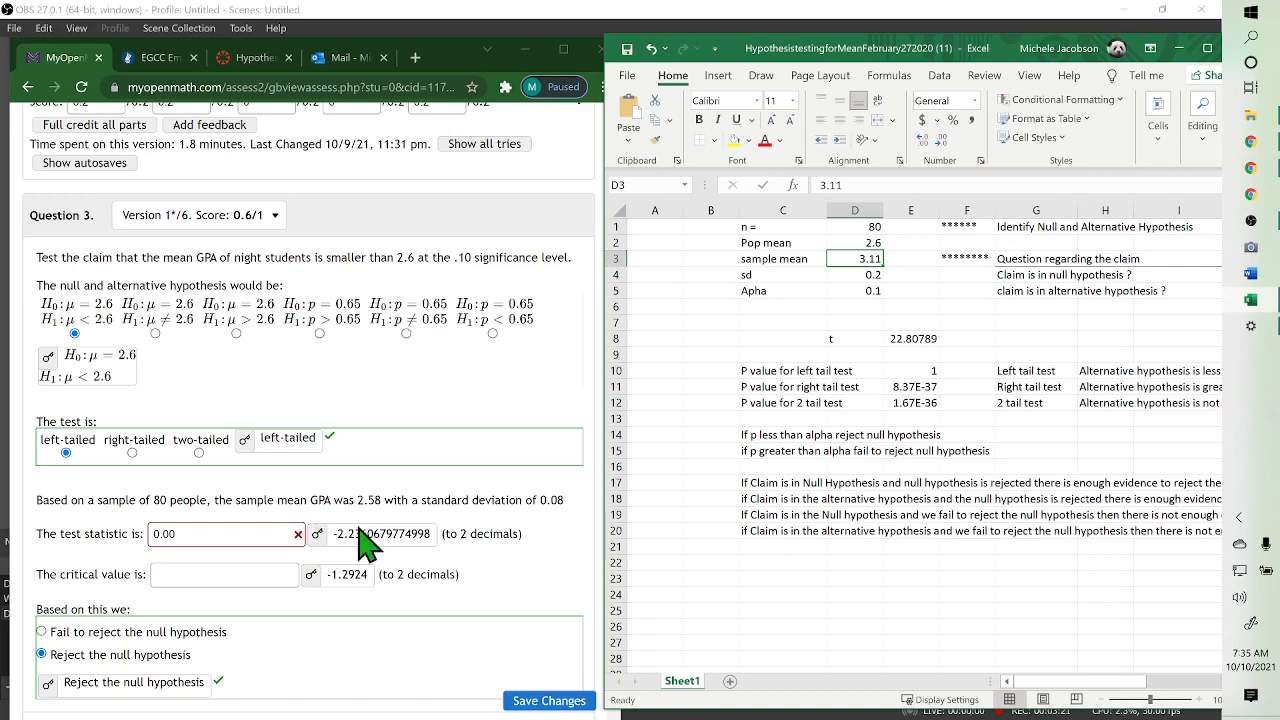
Step: Set the sample mean in D3 to 2.58 and the standard deviation in D4 to 0.08
text(2.58)
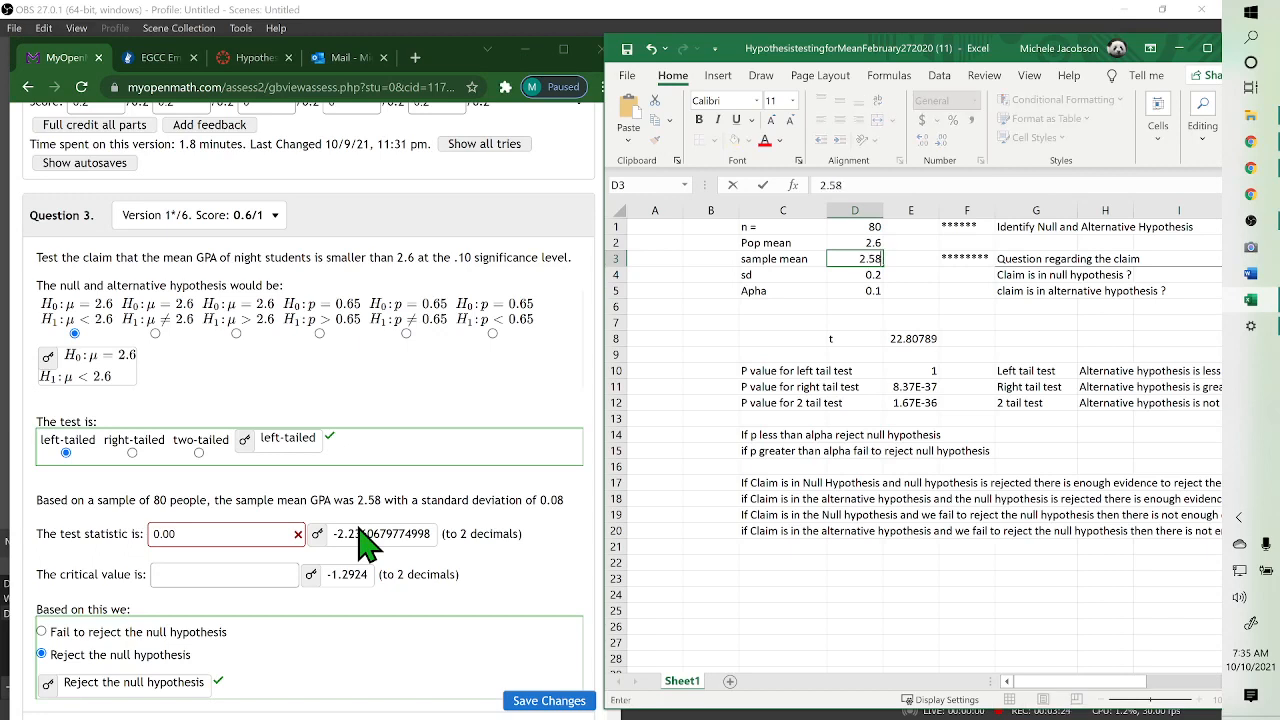
key(Return)
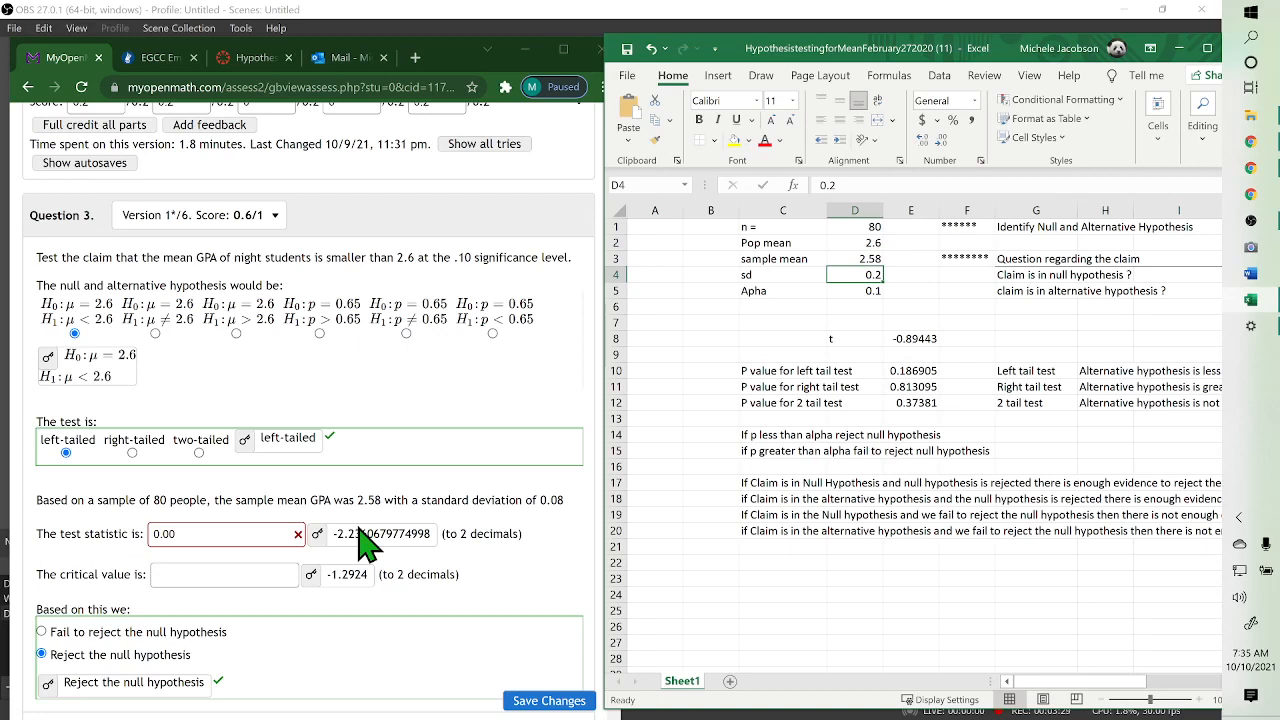
text(.08)
key(Return)
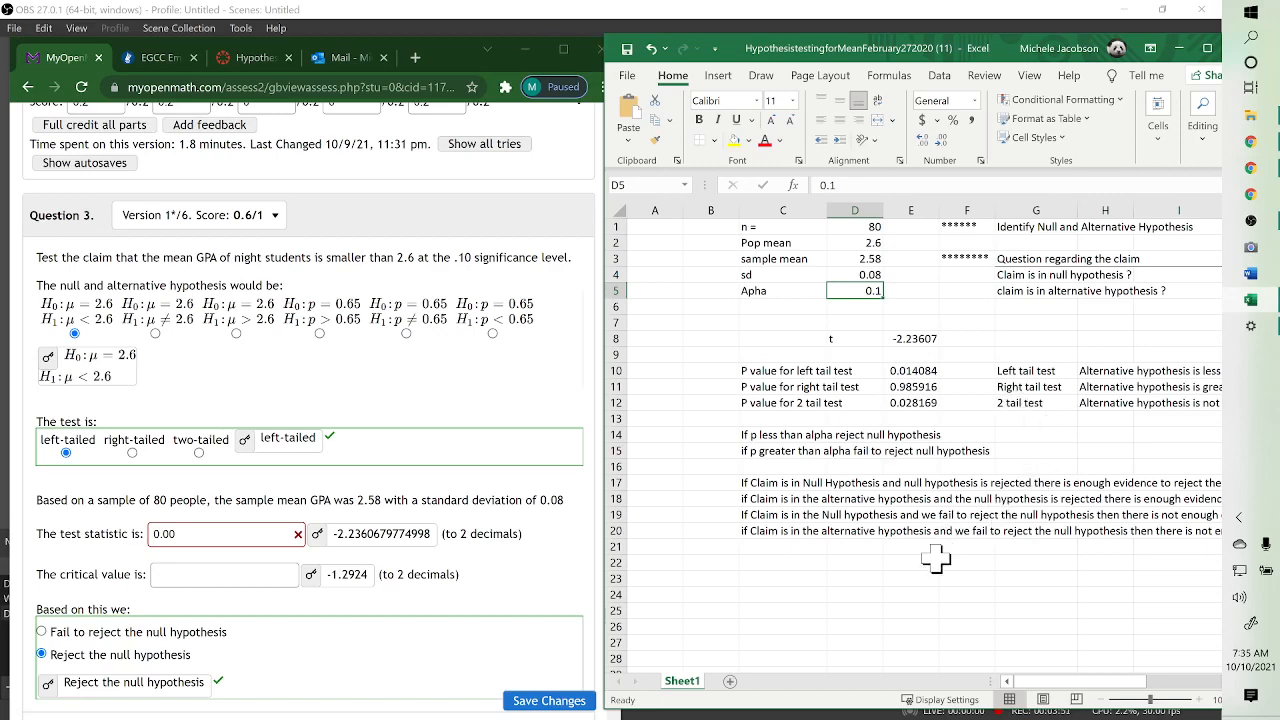
Step: Examine the worksheet's critical values for the left-tailed, right-tailed and two-tailed tests
scroll(937, 437, right, 5)
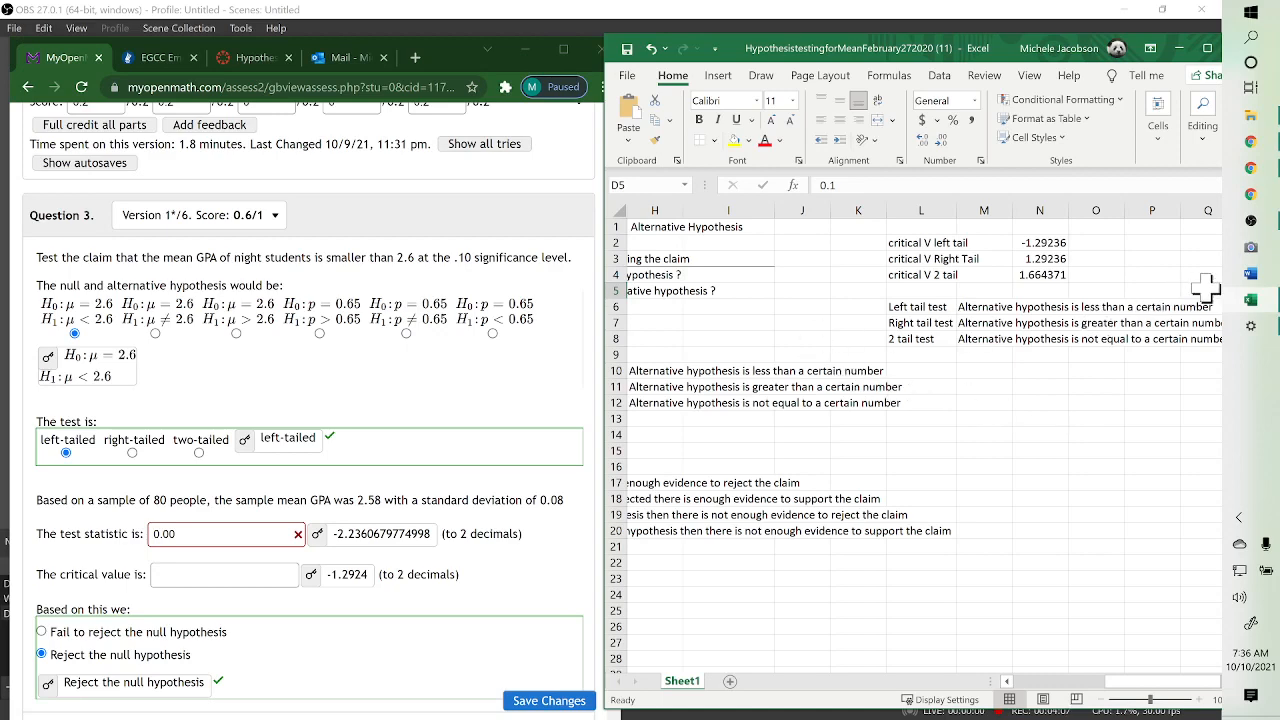
click(1250, 221)
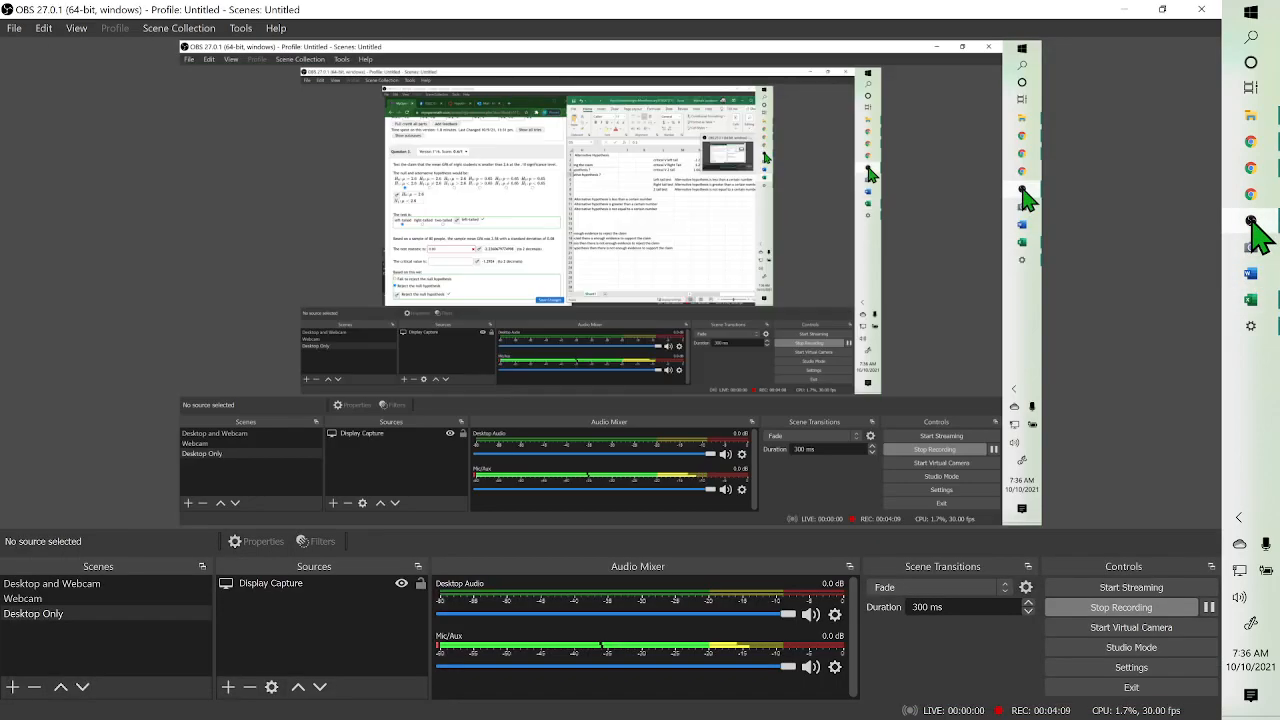